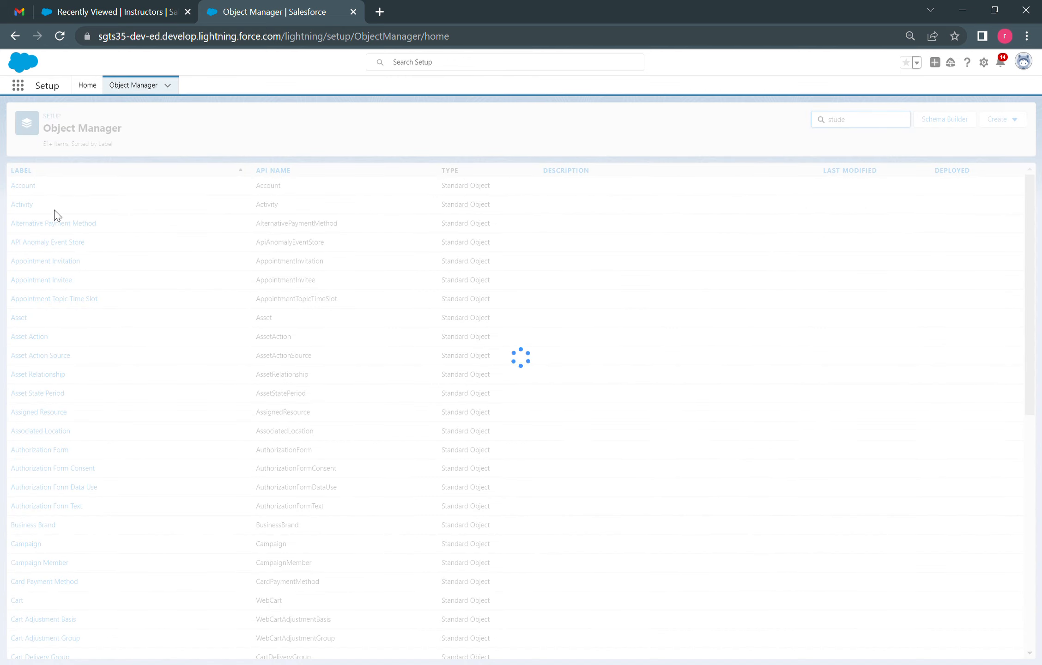
Step: Open the Student object's fields and start a new custom field with the Text data type
left_click(23, 185)
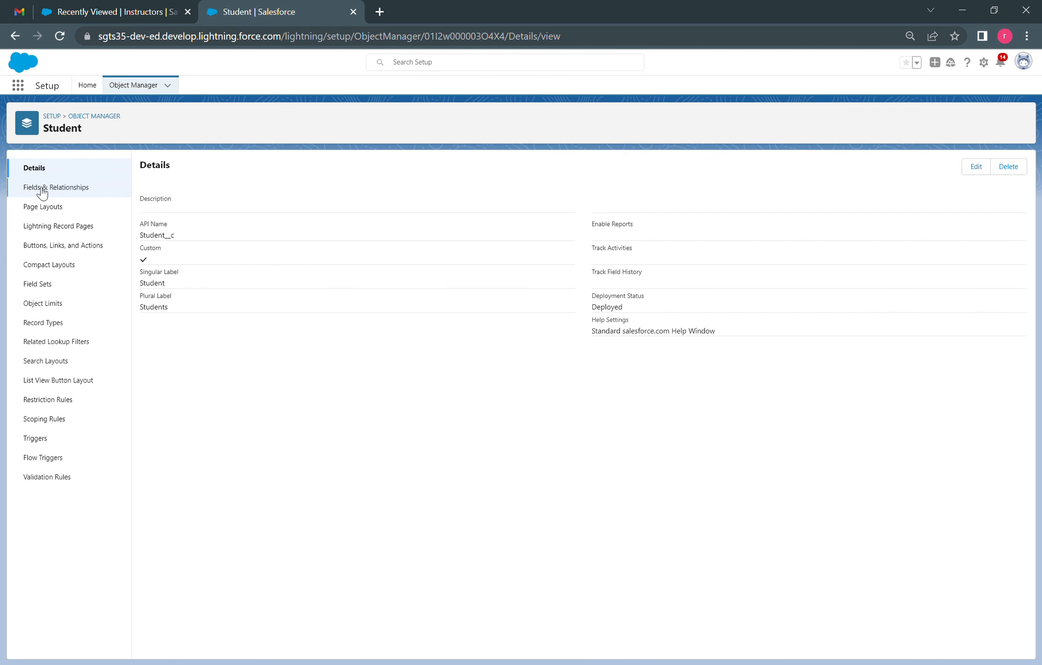
left_click(69, 193)
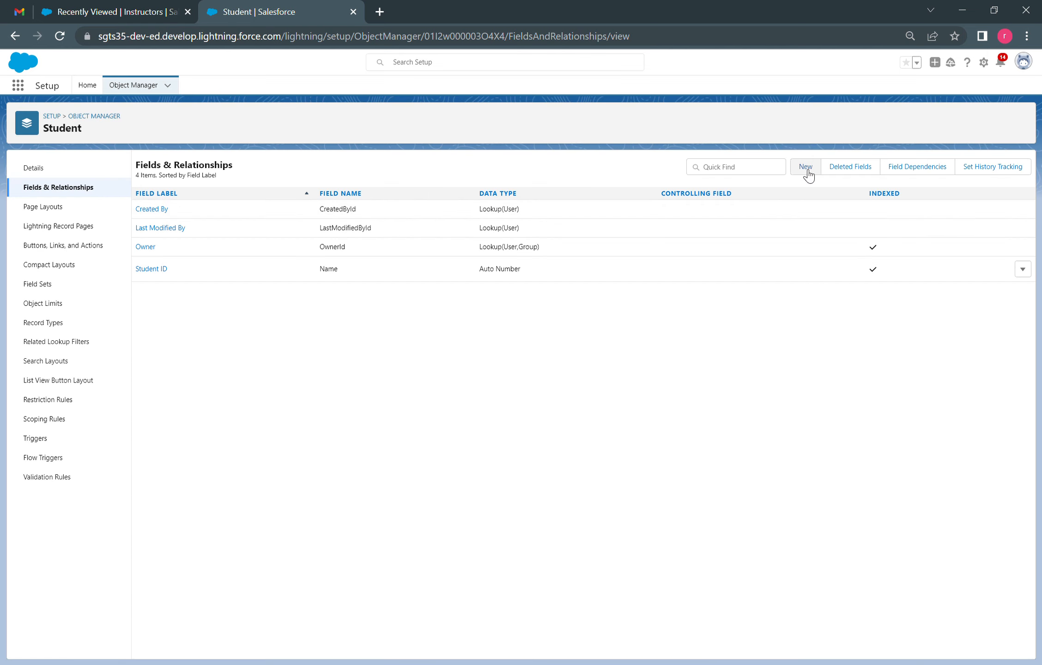
left_click(806, 167)
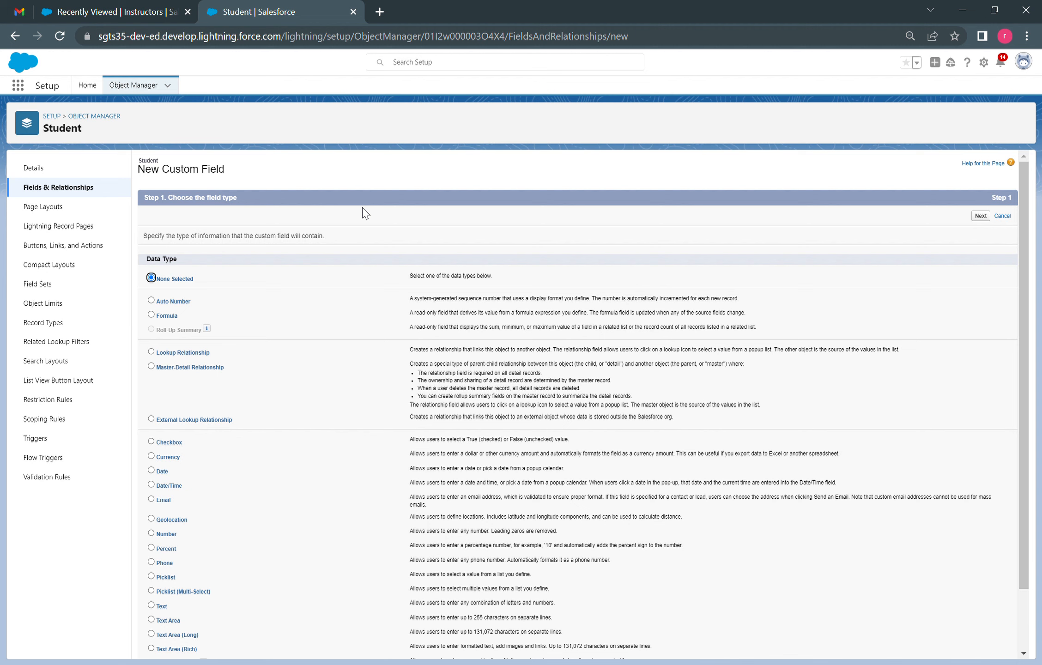
scroll(367, 216, "down", 2)
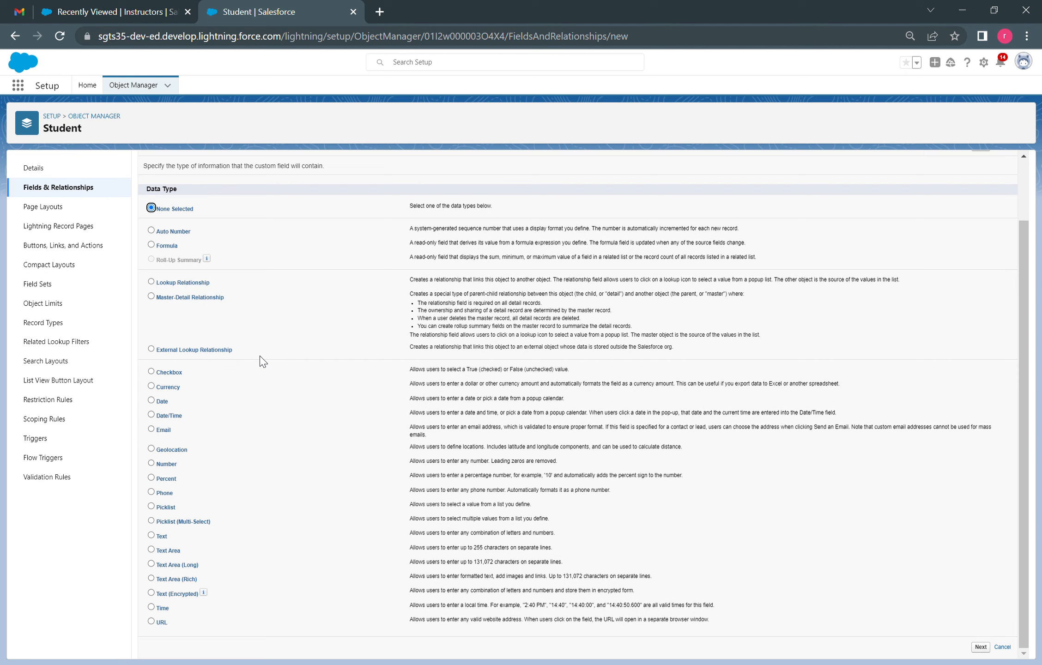
left_click(157, 537)
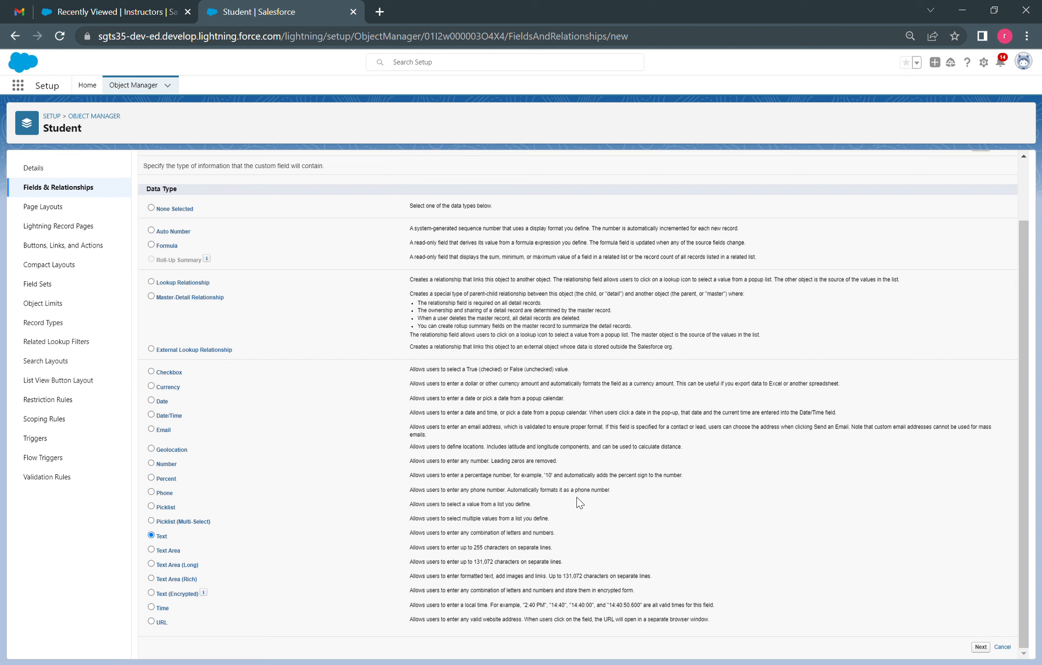
left_click(984, 651)
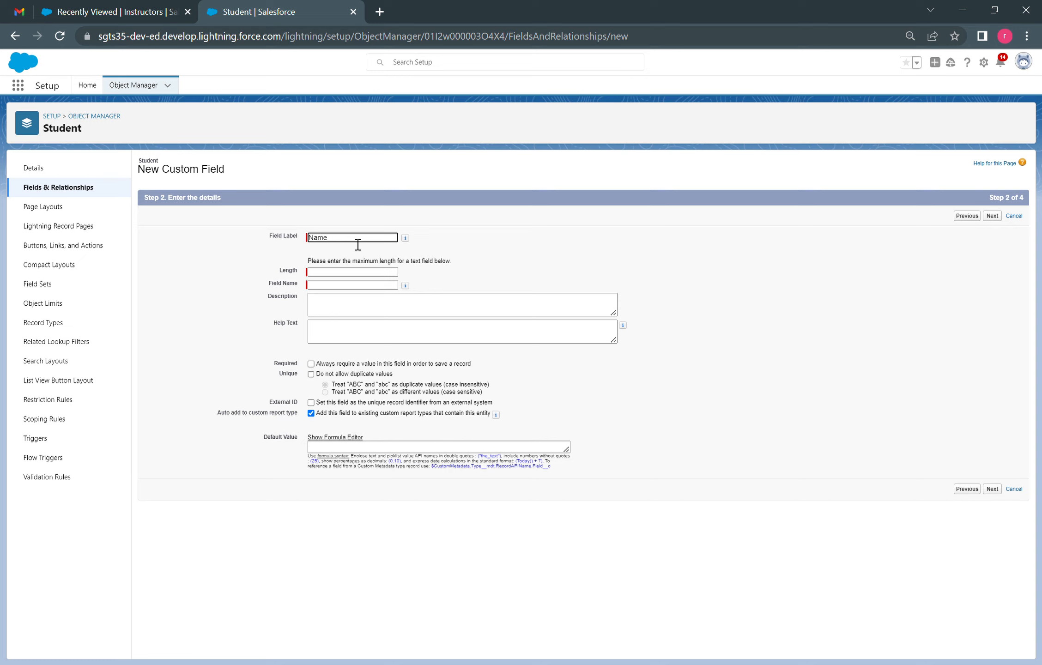
Step: Label the field Name, set its length to 100 and describe it as "This field is used to get the name of student"
type("Name")
key("Tab")
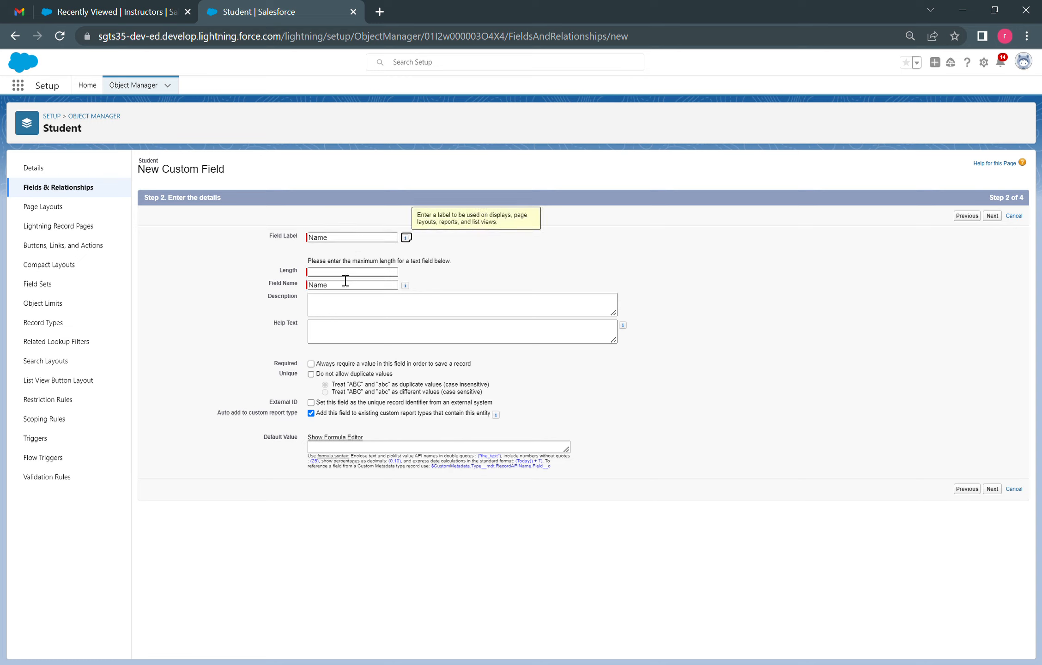
key("Tab")
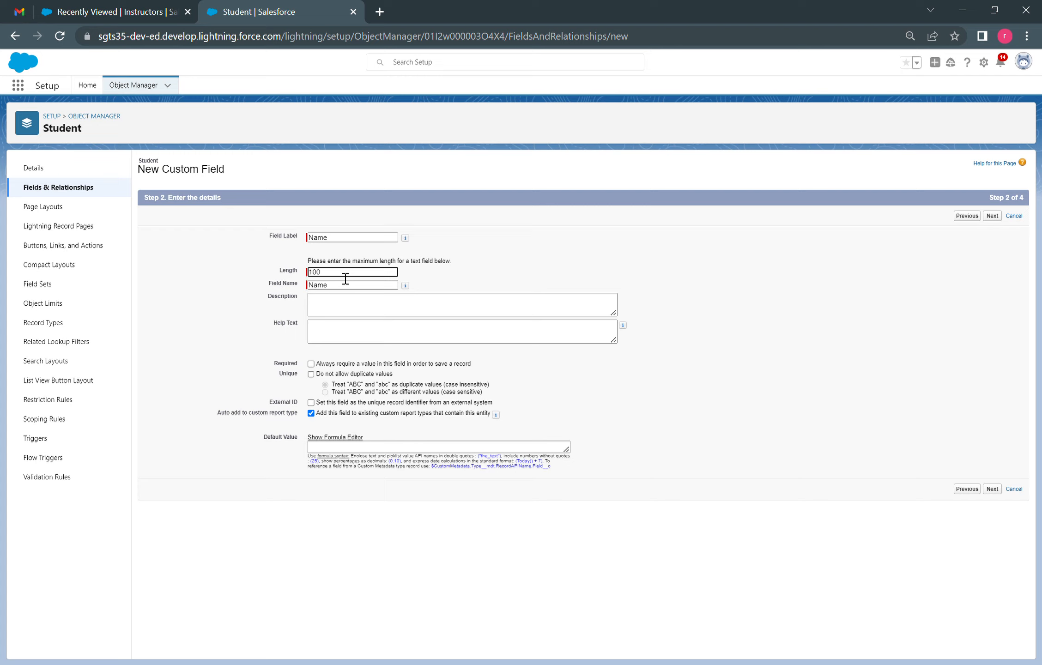
left_click(636, 255)
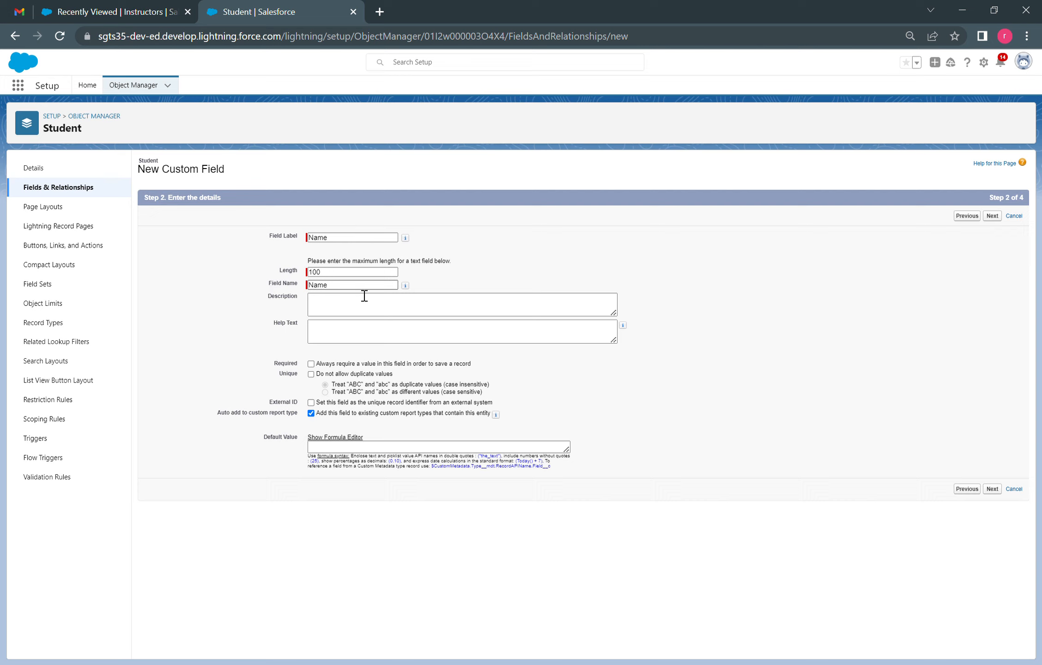
mouse_move(406, 286)
left_click(371, 315)
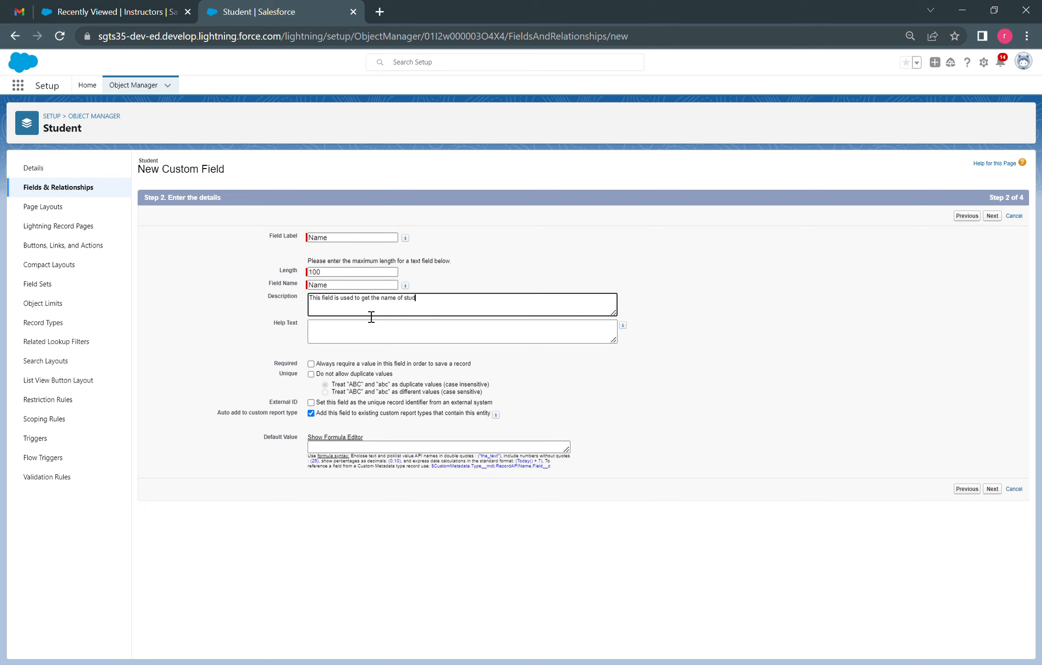
left_click(883, 398)
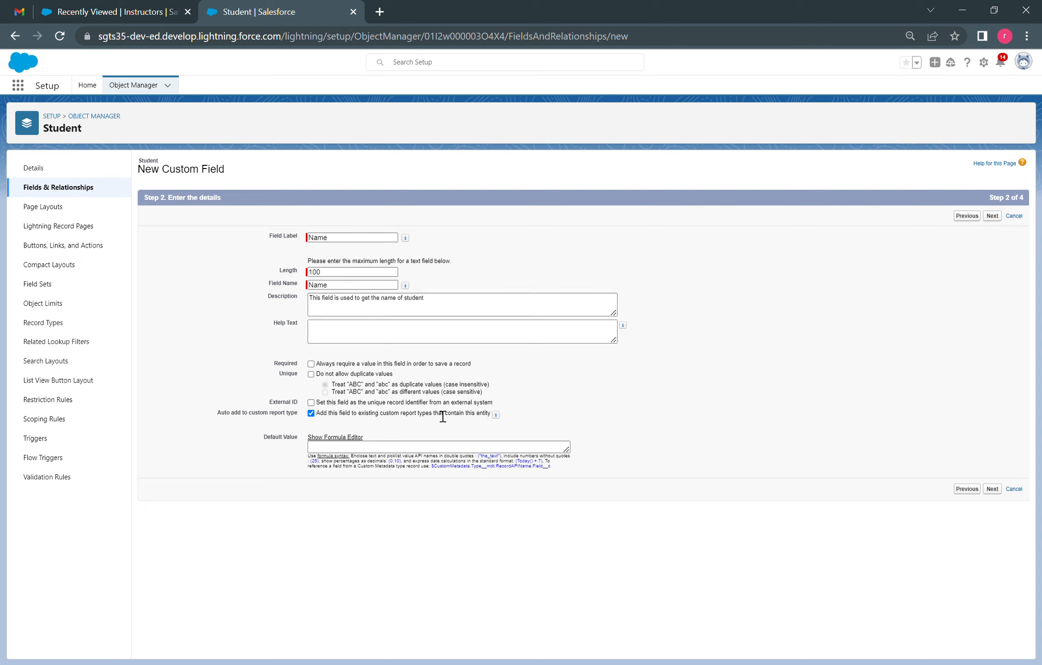
left_click(311, 364)
left_click(311, 375)
left_click(311, 364)
left_click(311, 374)
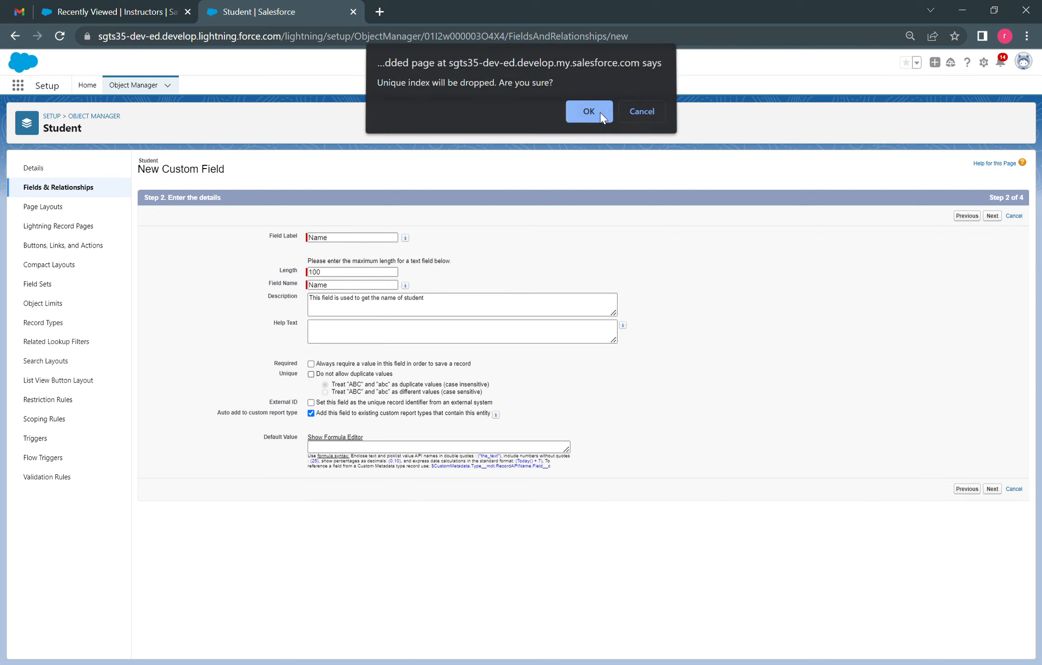
left_click(589, 112)
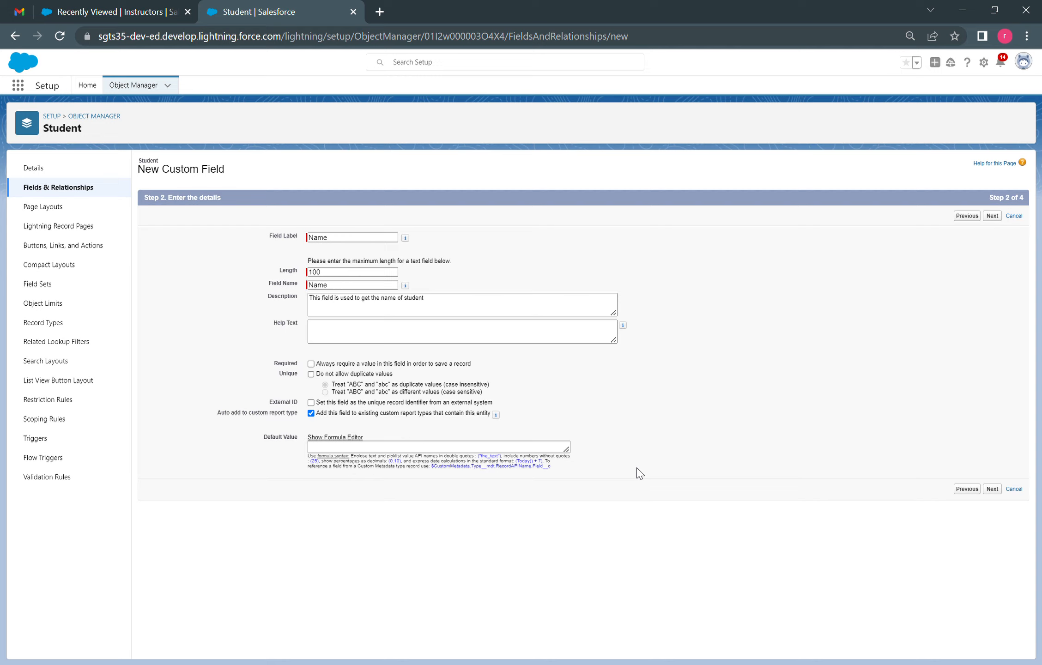
Step: Make the Name field visible to all profiles and continue to the page layout assignment
left_click(993, 491)
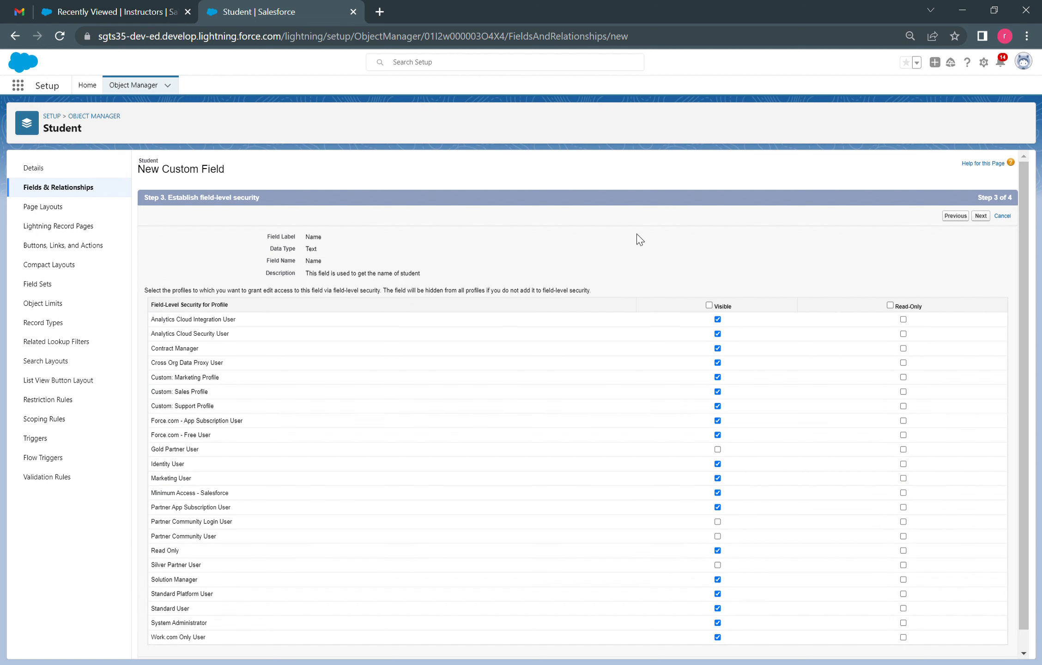
left_click(709, 306)
scroll(725, 306, "down", 1)
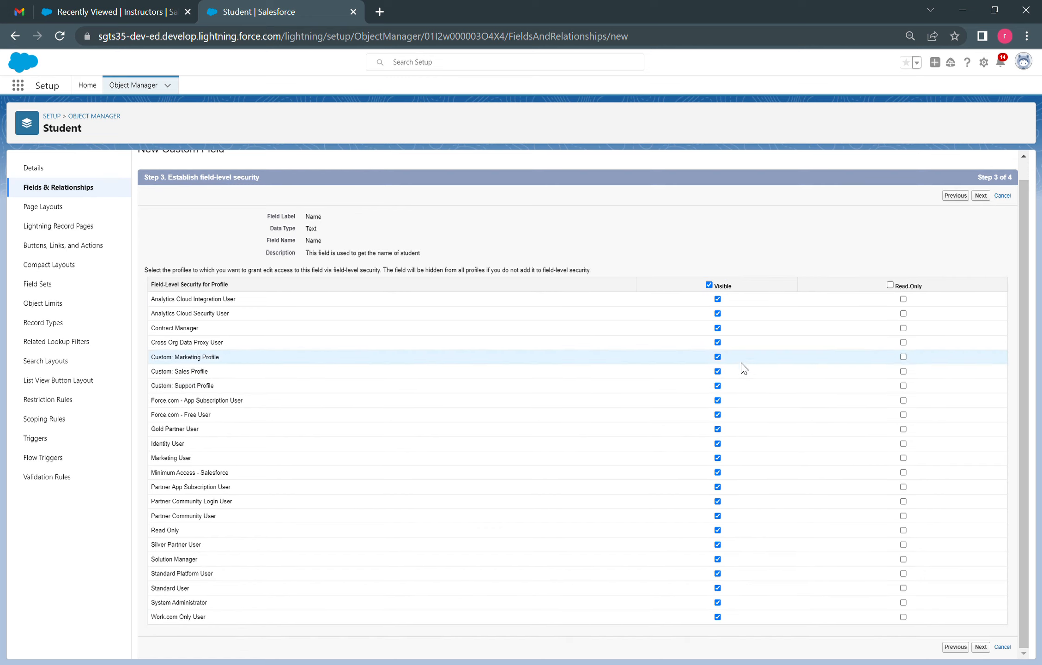
scroll(711, 481, "up", 1)
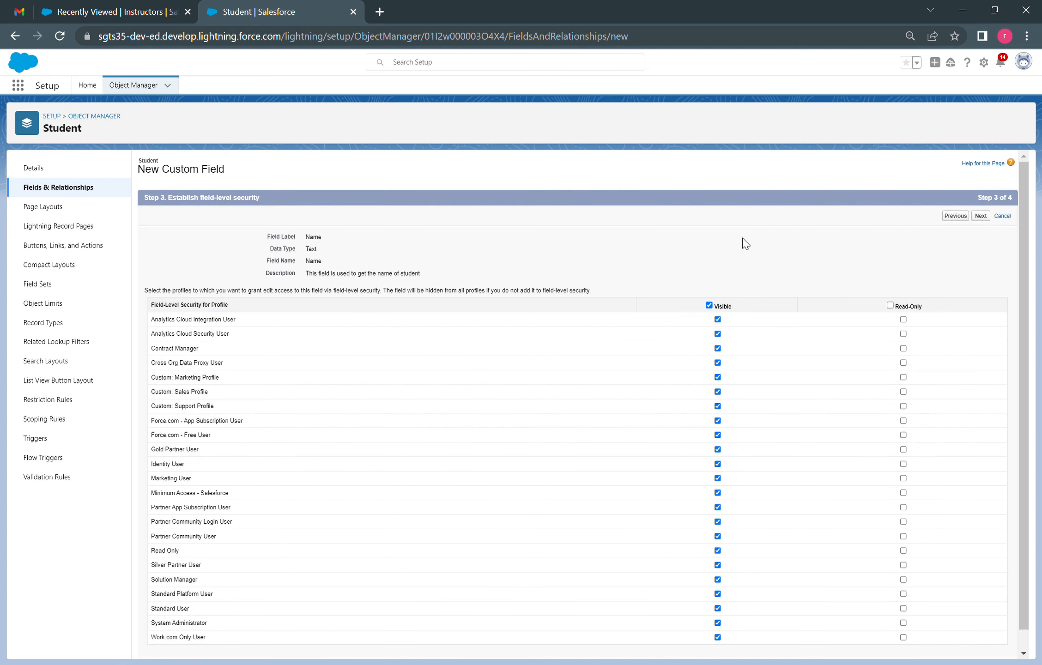
scroll(721, 379, "down", 1)
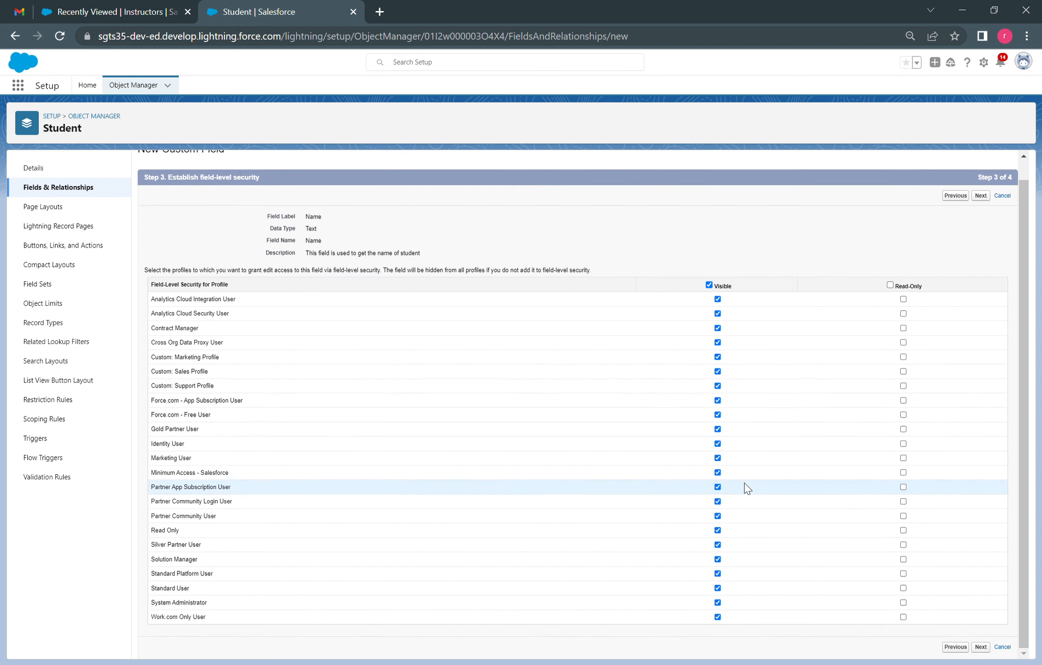
scroll(739, 462, "up", 1)
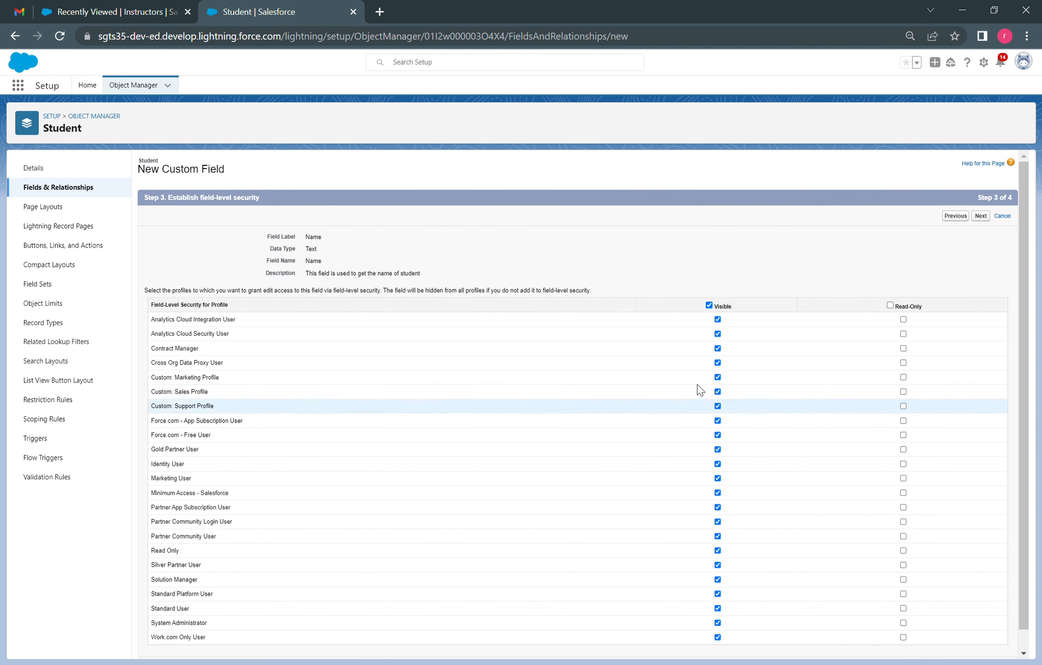
left_click(981, 216)
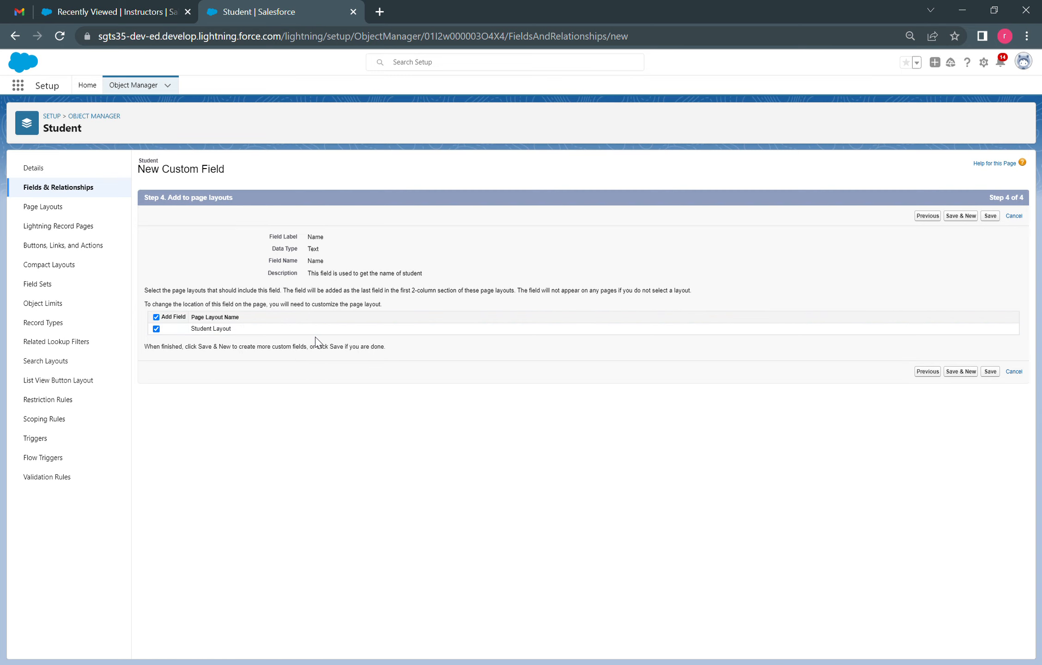
Step: Switch to the Sales app and display the All list view of Students
left_click(138, 5)
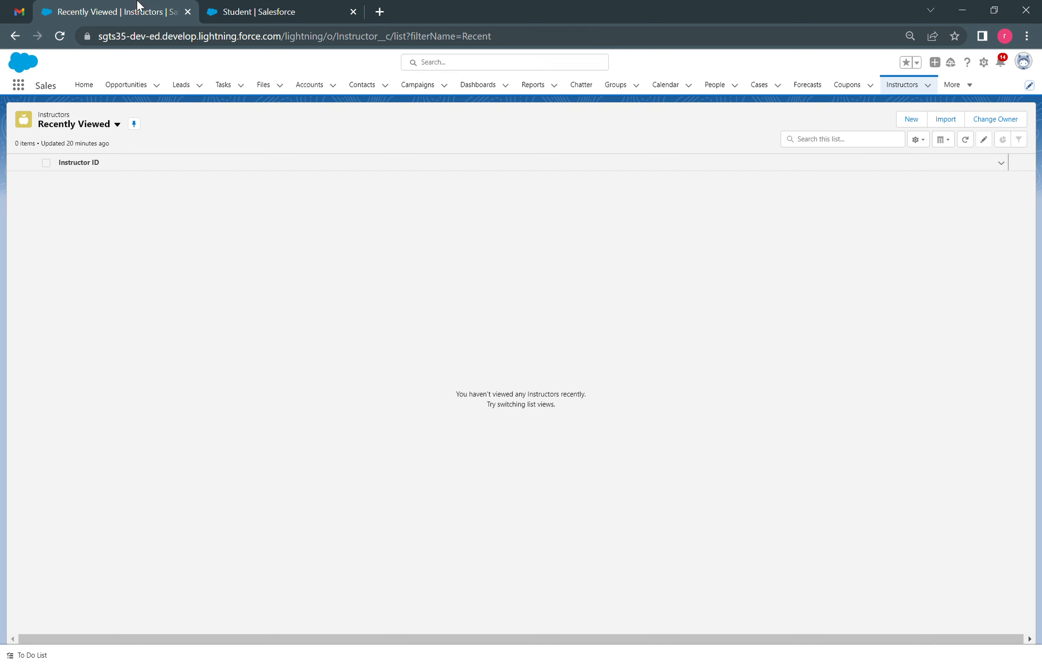
left_click(972, 85)
left_click(951, 128)
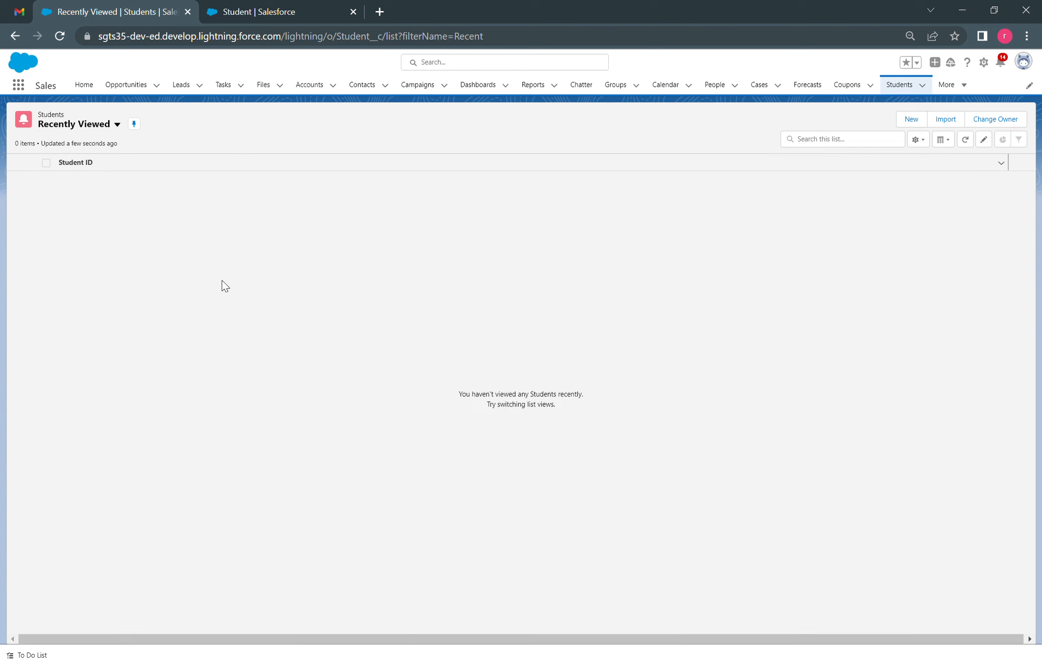
left_click(86, 127)
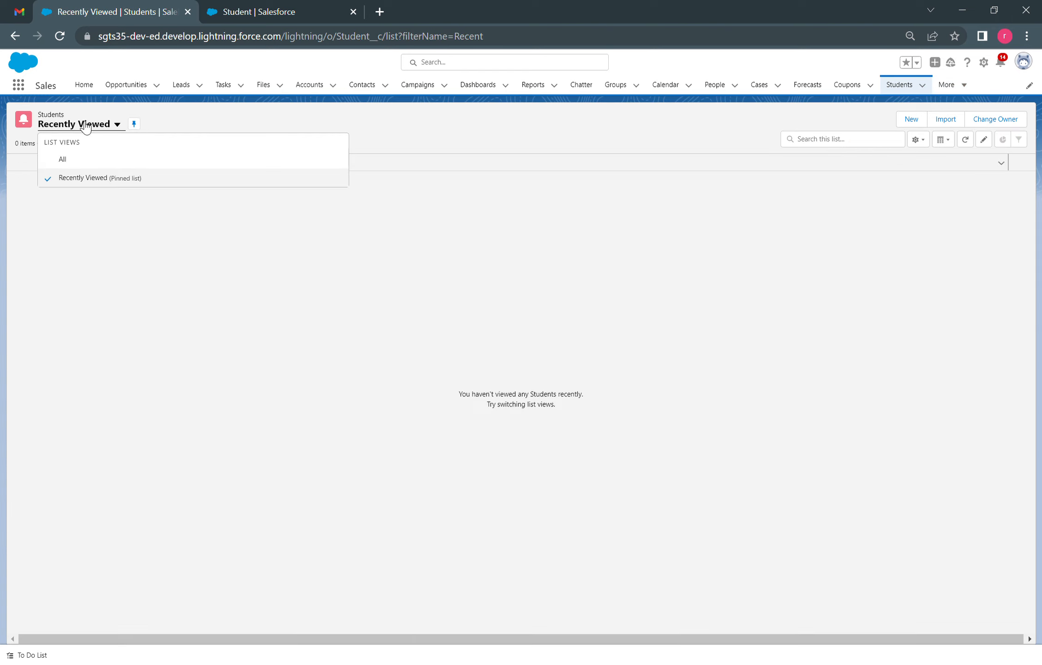
left_click(83, 160)
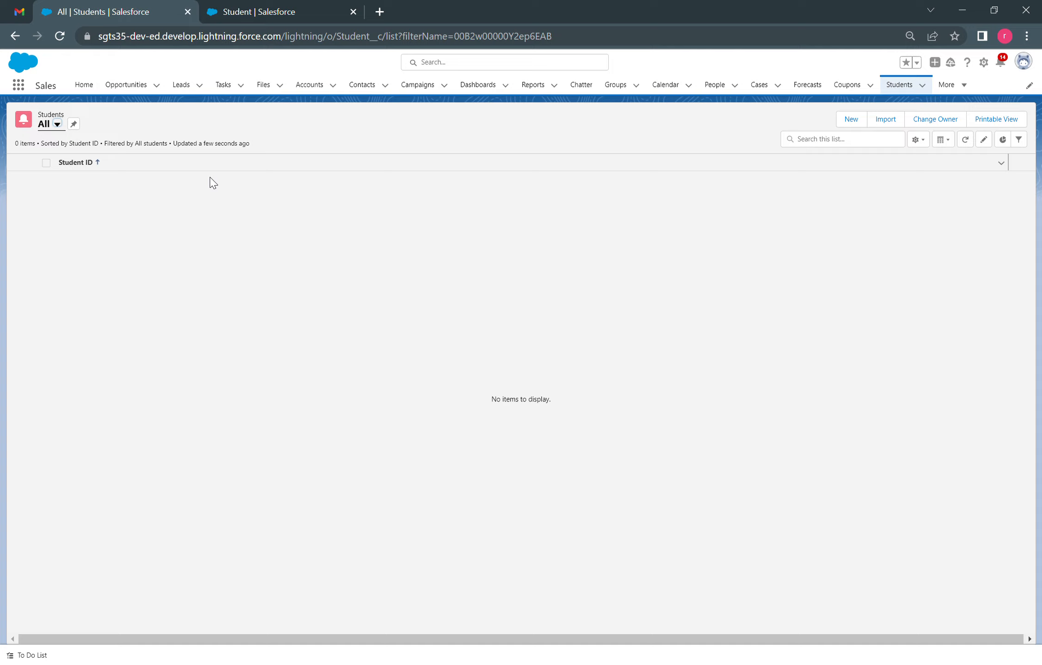
Step: Examine which fields the New Student form offers, and cancel it without creating a record
left_click(847, 121)
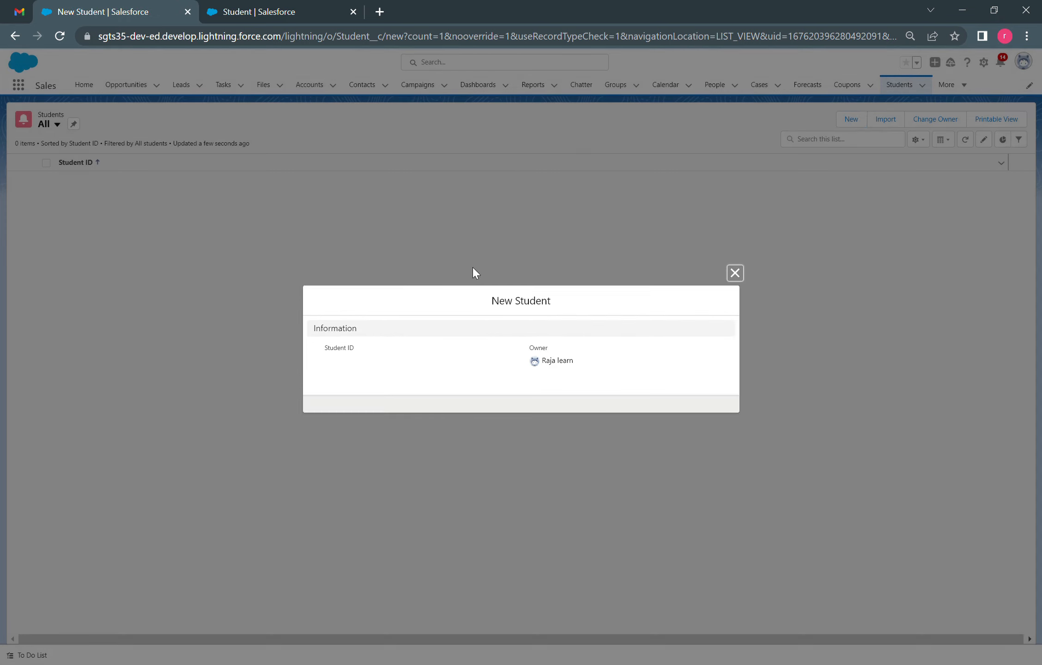
left_click_drag(334, 358, 407, 355)
left_click(340, 366)
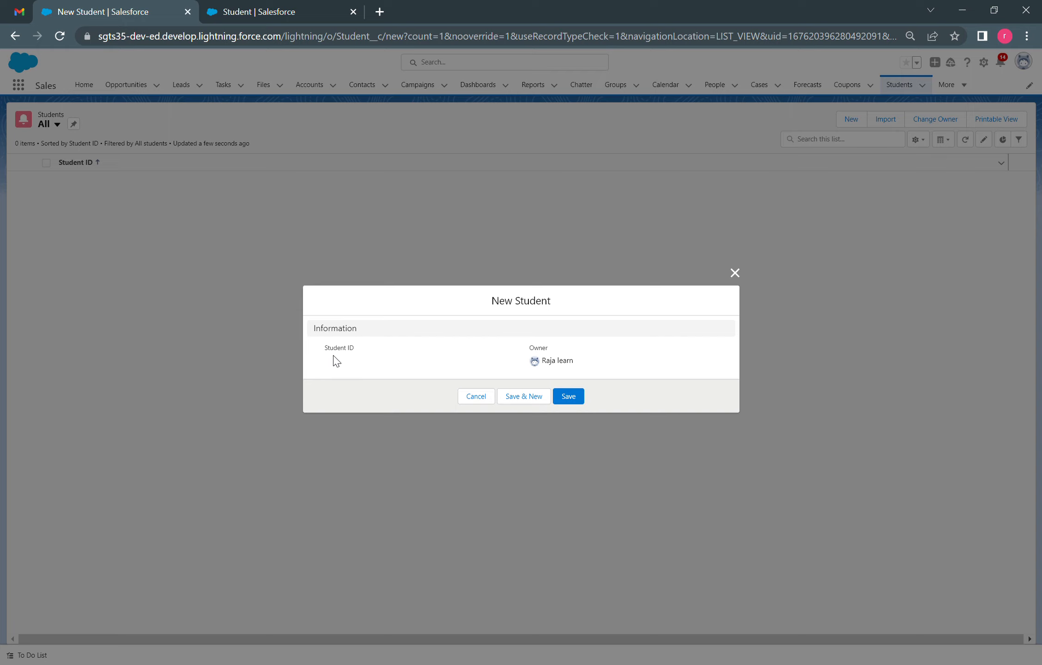
left_click_drag(326, 353, 363, 353)
left_click(373, 375)
left_click(476, 397)
Step: Return to the custom field setup and save the Name field with Student Layout included
left_click(280, 12)
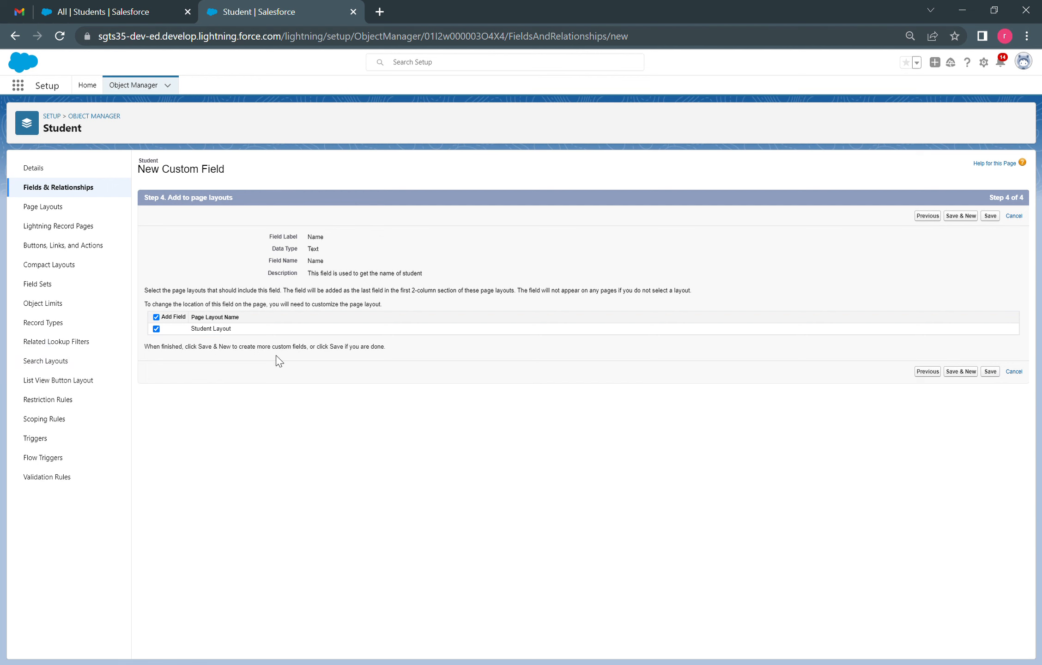
left_click(110, 8)
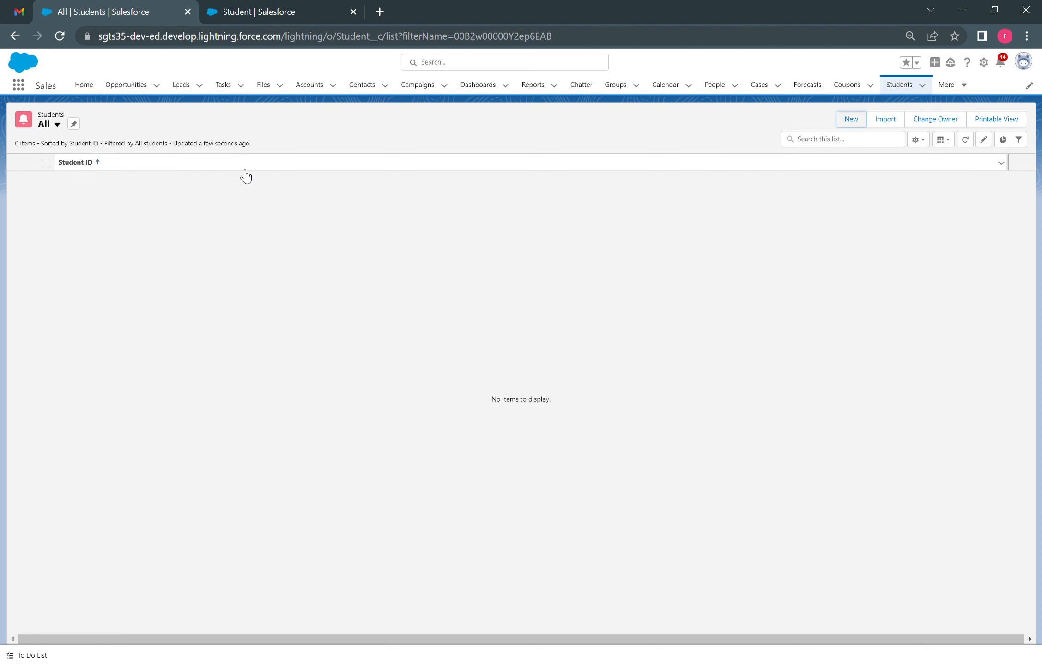
left_click(292, 5)
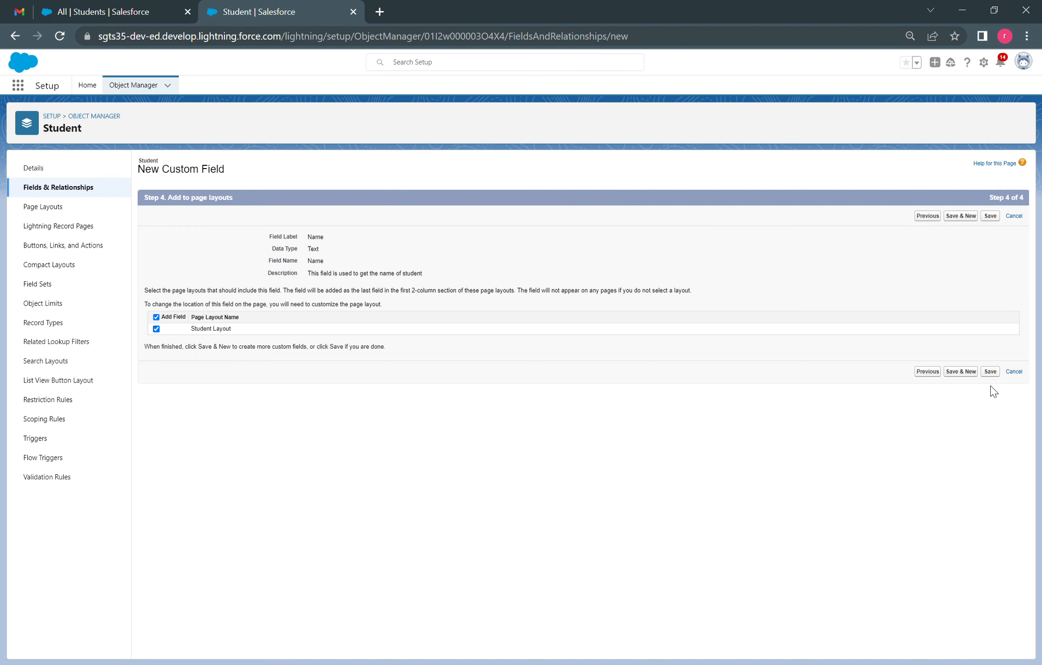
left_click(990, 372)
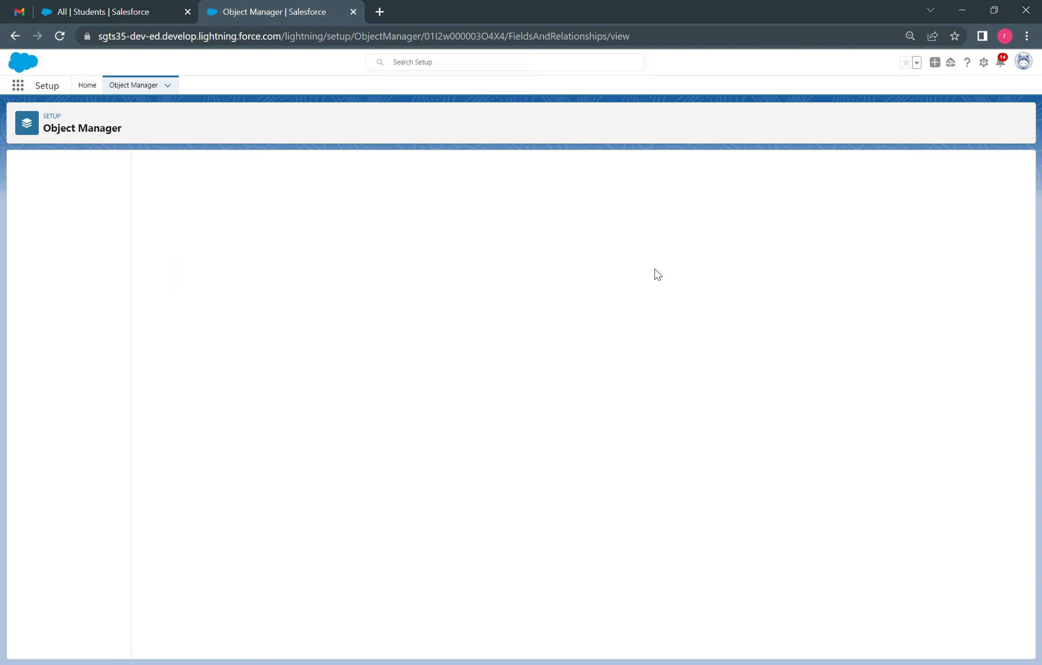
Step: Reload the Students list in the Sales app and create a new student record with the student's name filled in
left_click(144, 10)
left_click(59, 36)
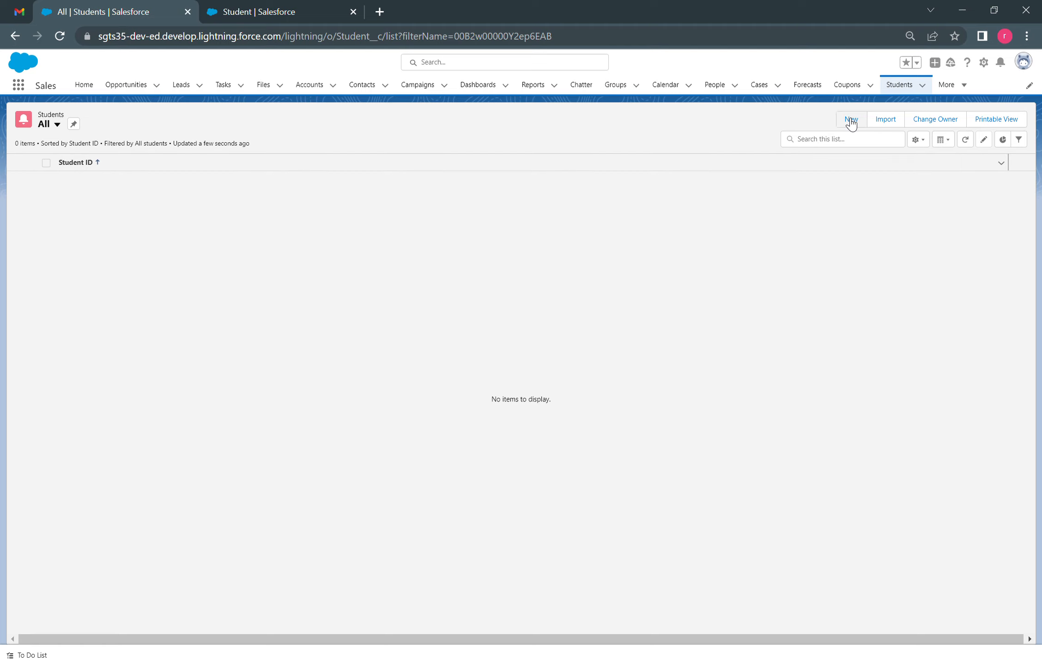
left_click(852, 121)
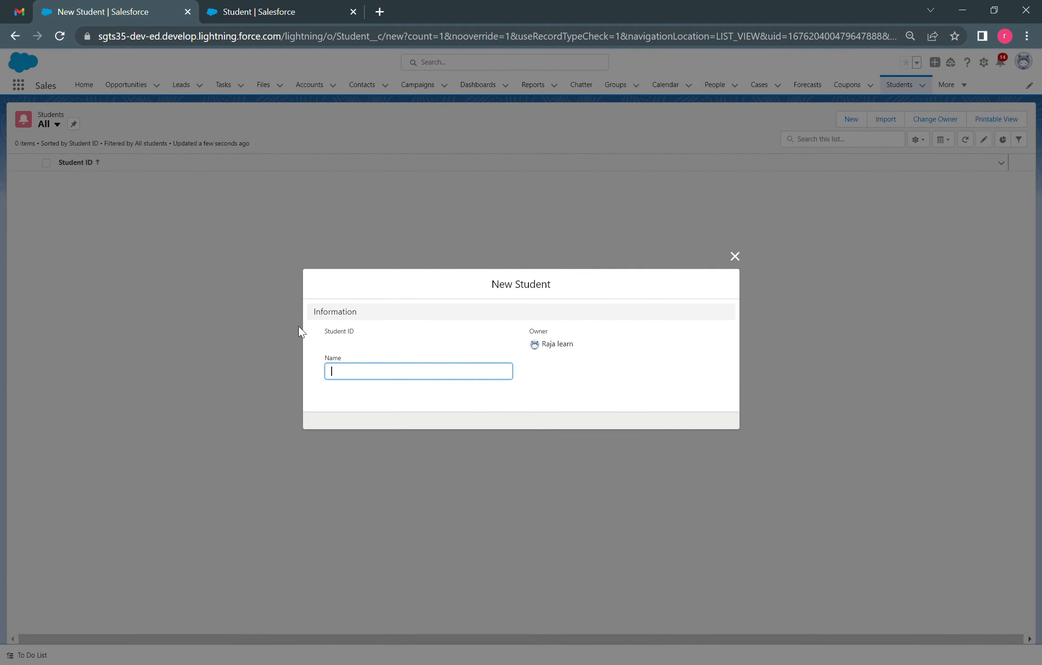
left_click(342, 346)
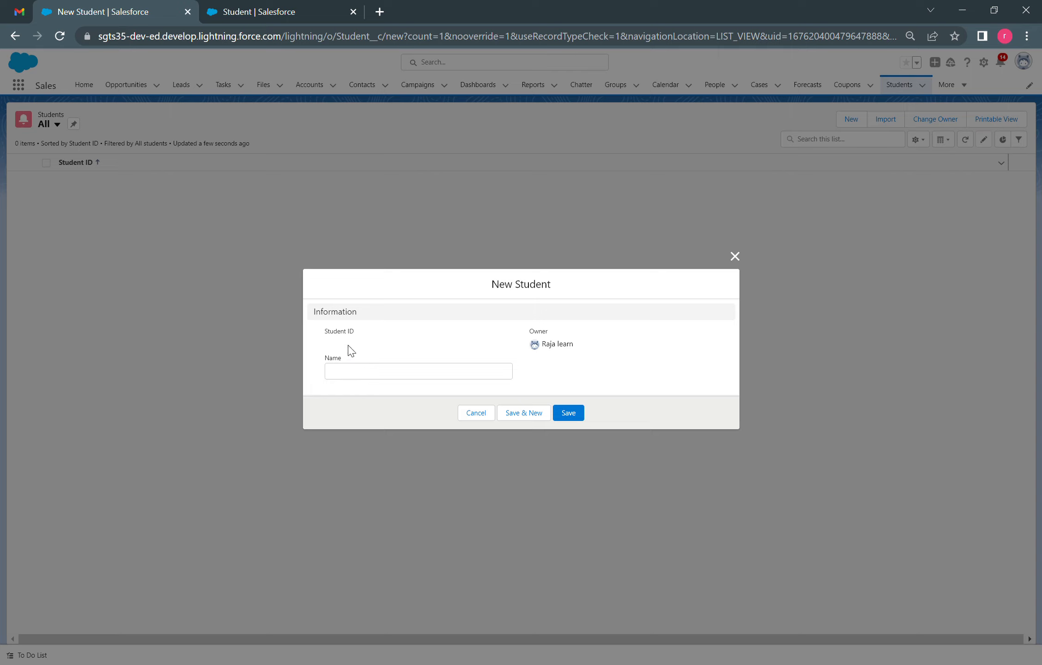
left_click(367, 372)
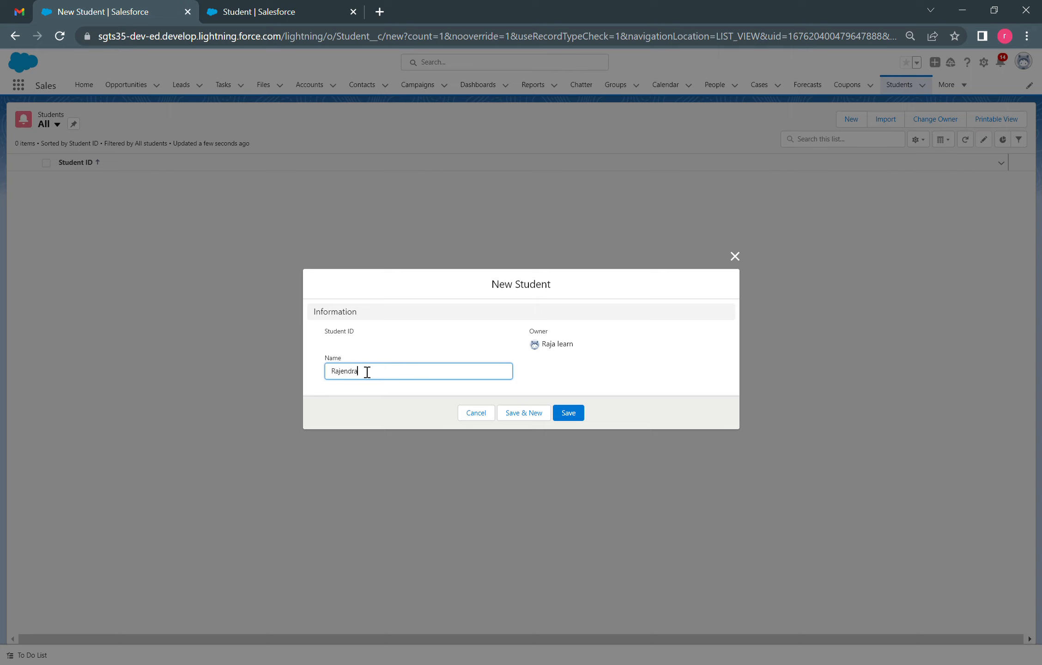
left_click(586, 361)
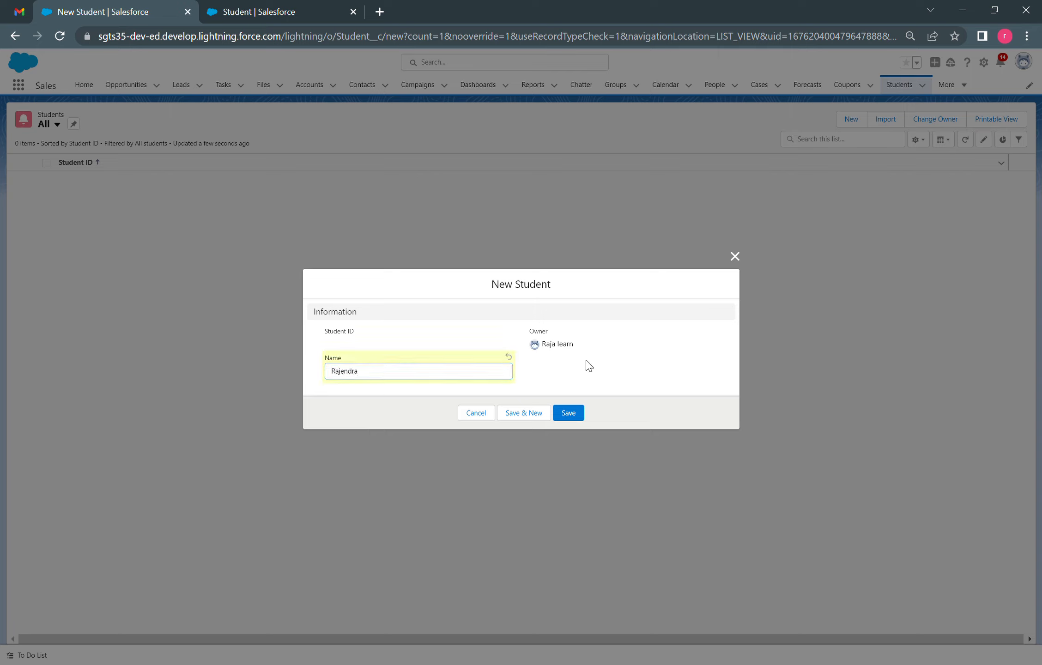
left_click(579, 419)
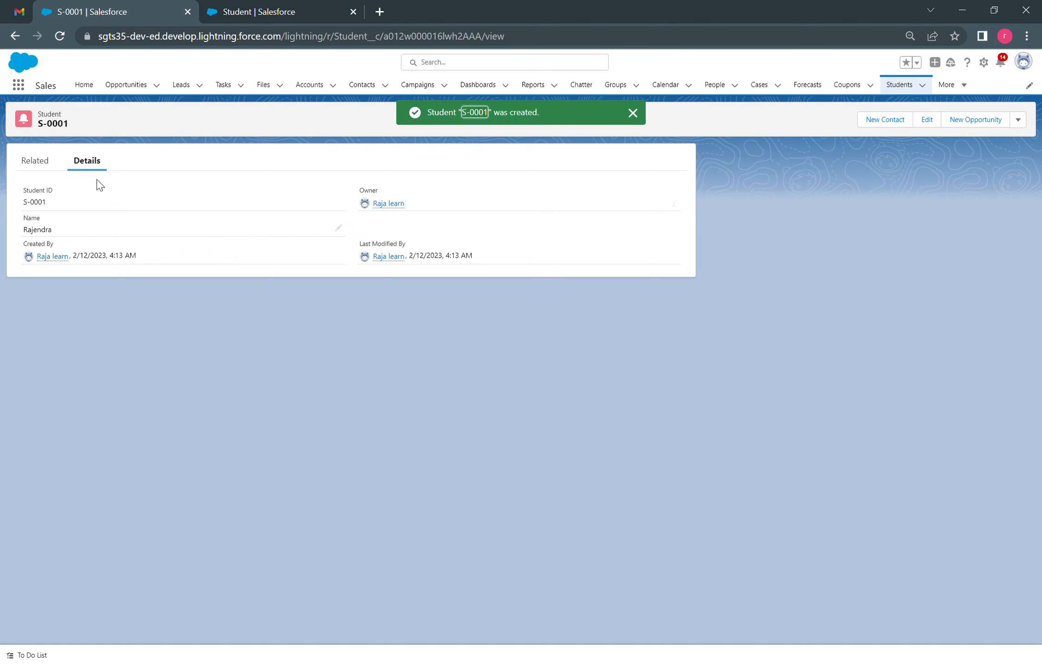
Step: Examine the new student record's details: Student ID, Owner, Created By and Last Modified By
triple_click(65, 206)
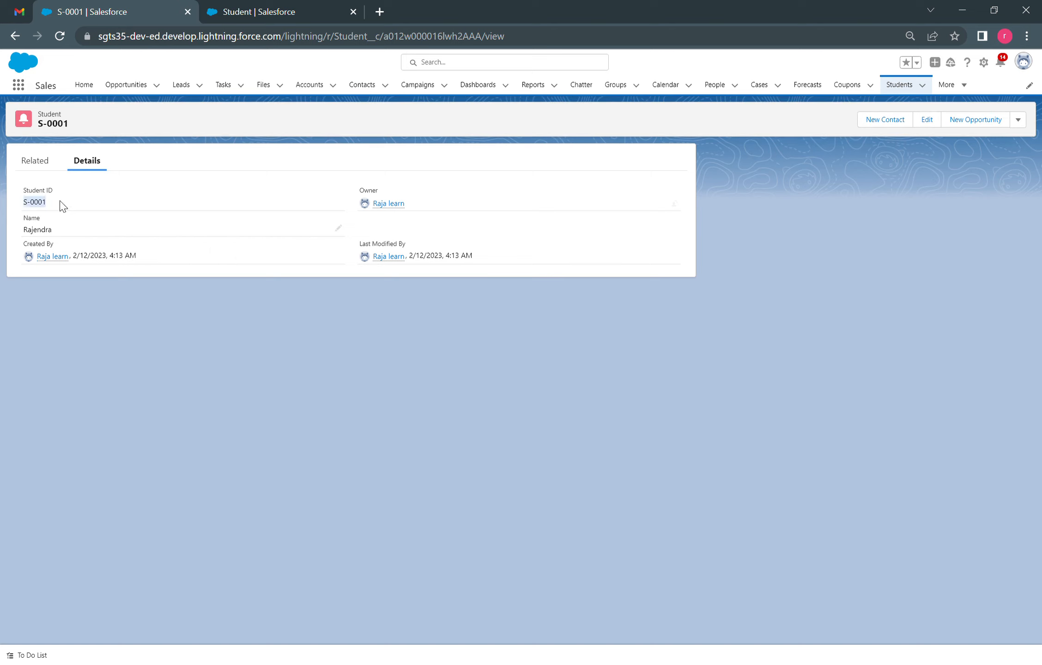
left_click(85, 198)
left_click_drag(21, 201, 50, 204)
left_click(94, 191)
left_click_drag(387, 216, 343, 209)
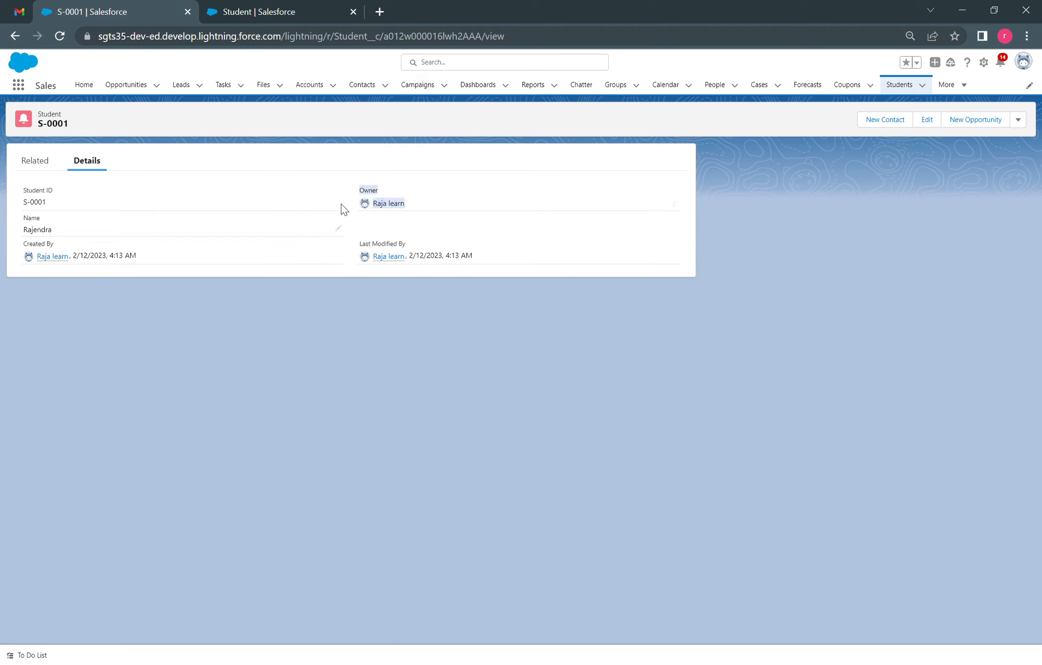
left_click(424, 280)
left_click_drag(519, 252, 272, 238)
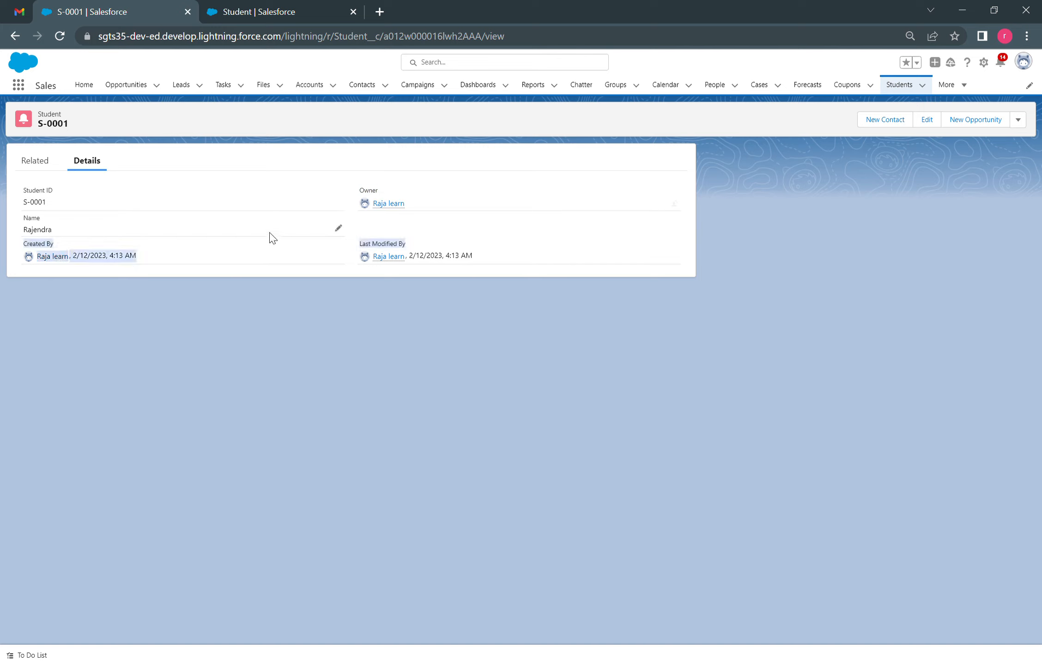
left_click(348, 306)
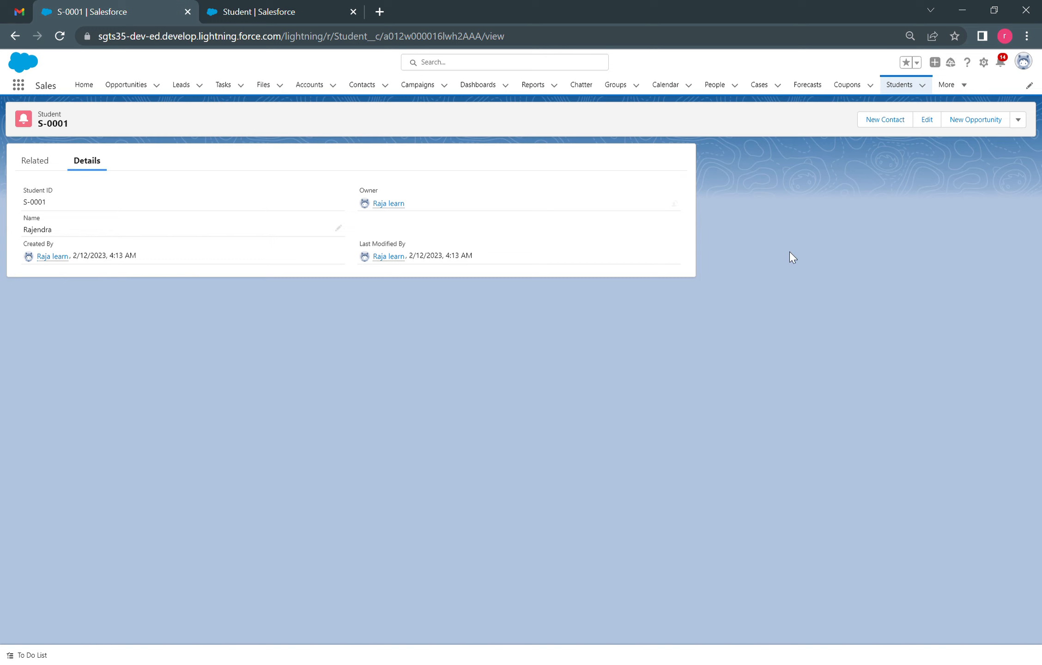
Step: Create a second student record from the Students list with the Name field left empty, and check its Student ID
left_click(896, 85)
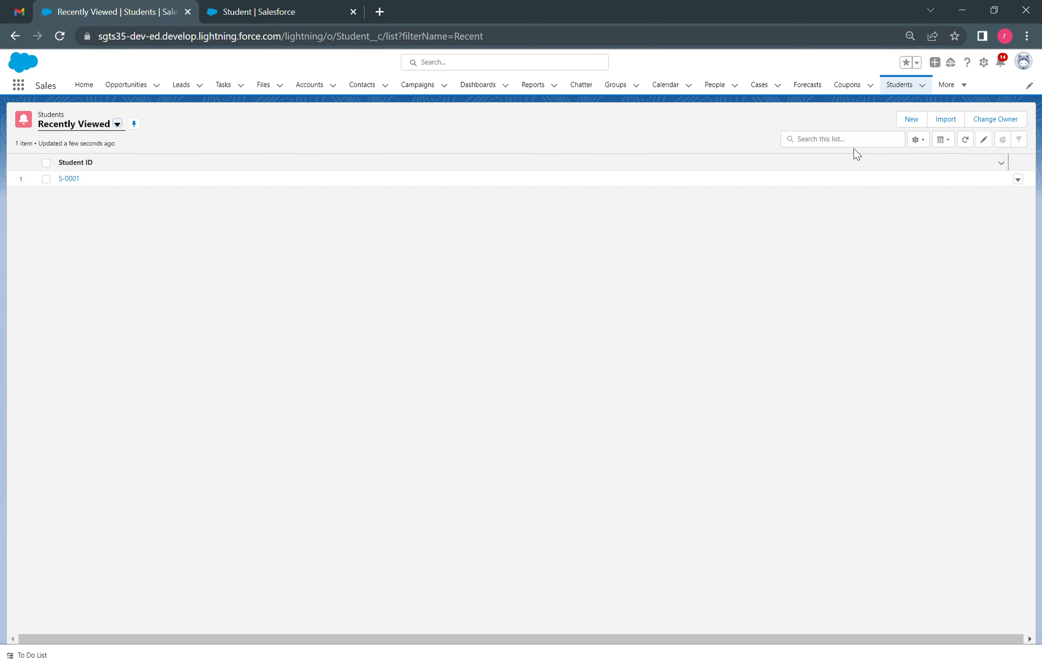
left_click(911, 120)
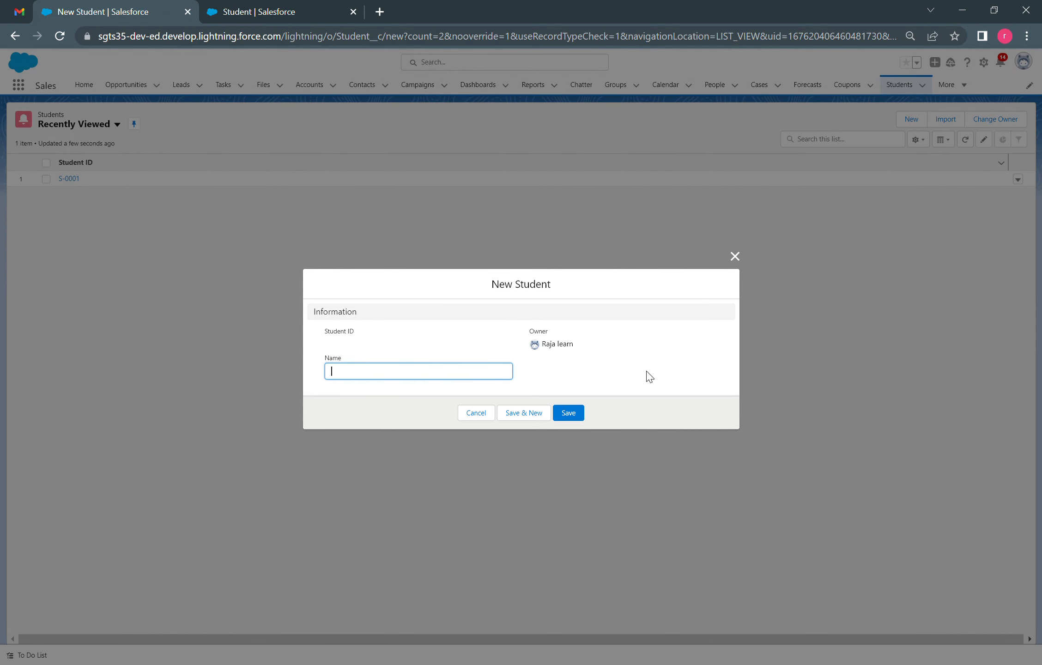
left_click(573, 414)
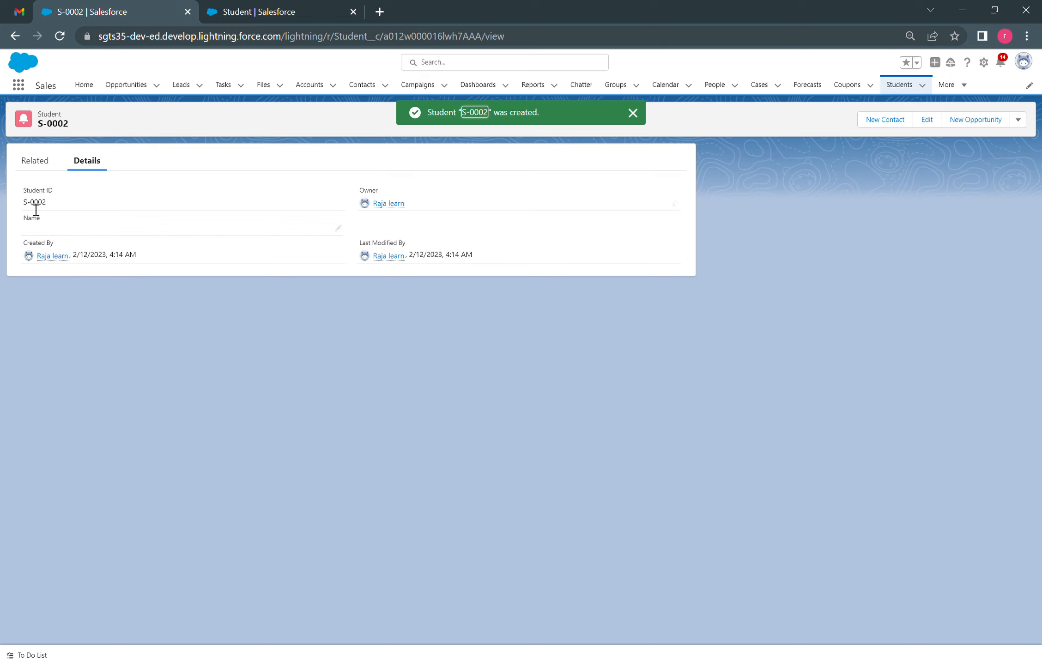
left_click_drag(23, 208, 59, 210)
left_click(126, 187)
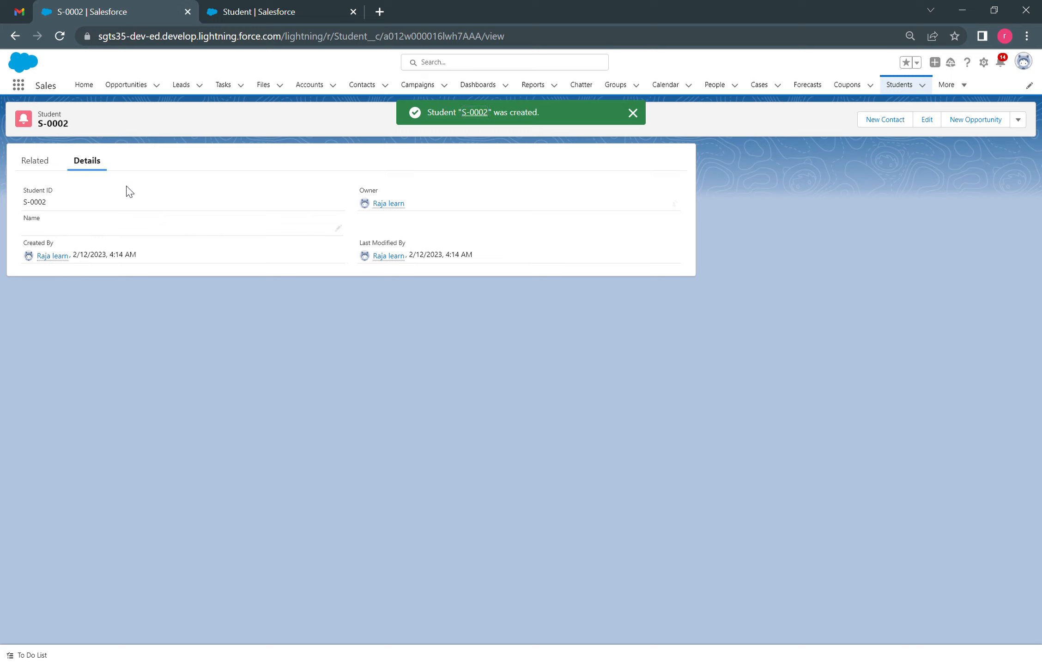